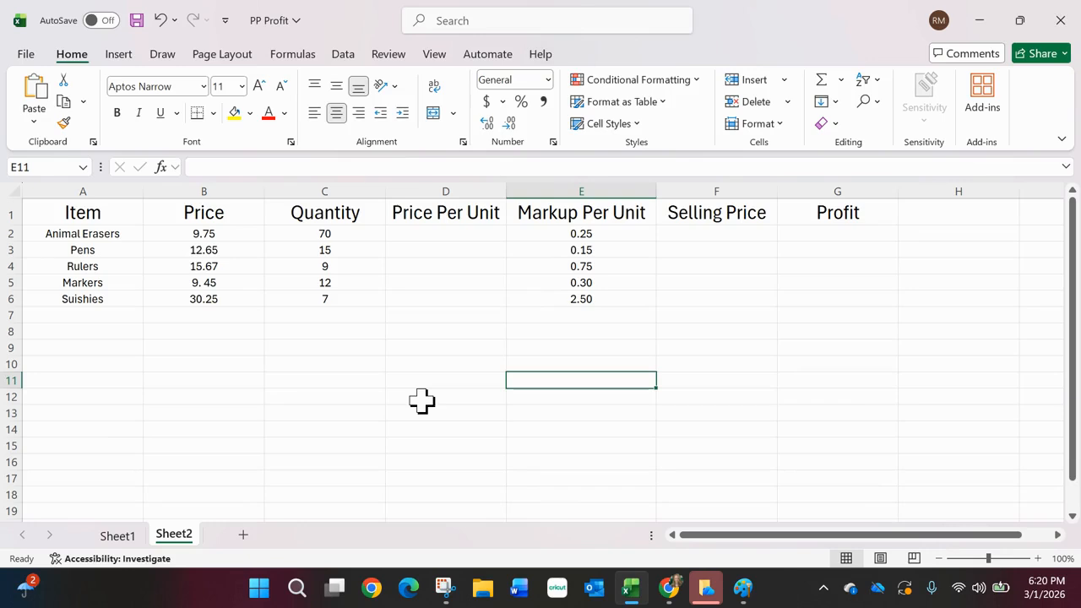
Step: Enter the formula =B2/C2 in cell D2 to calculate the price per unit for Animal Erasers
click(459, 236)
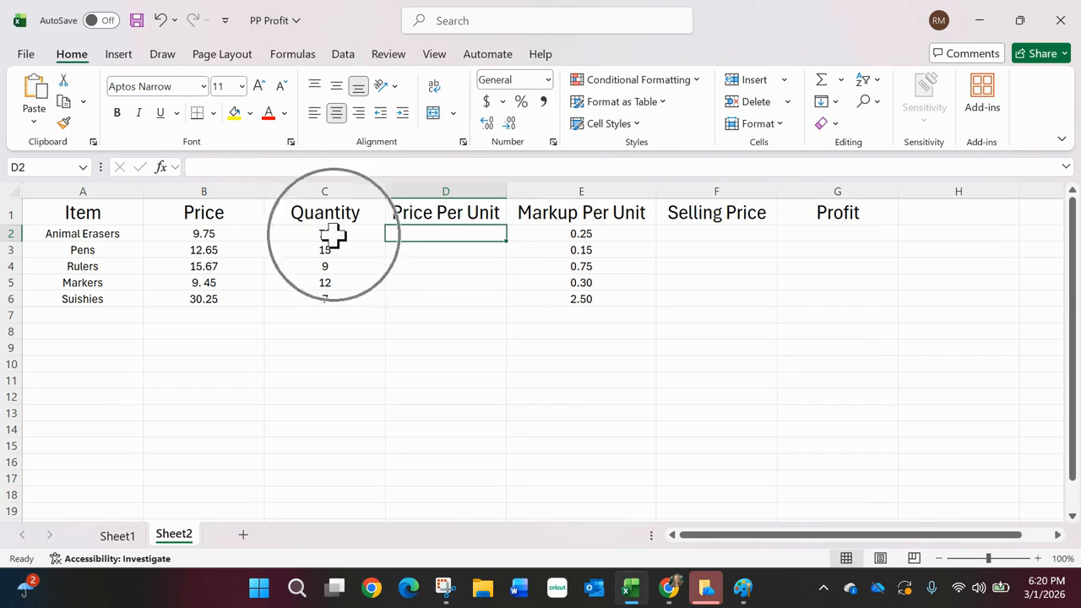
click(457, 235)
text(=)
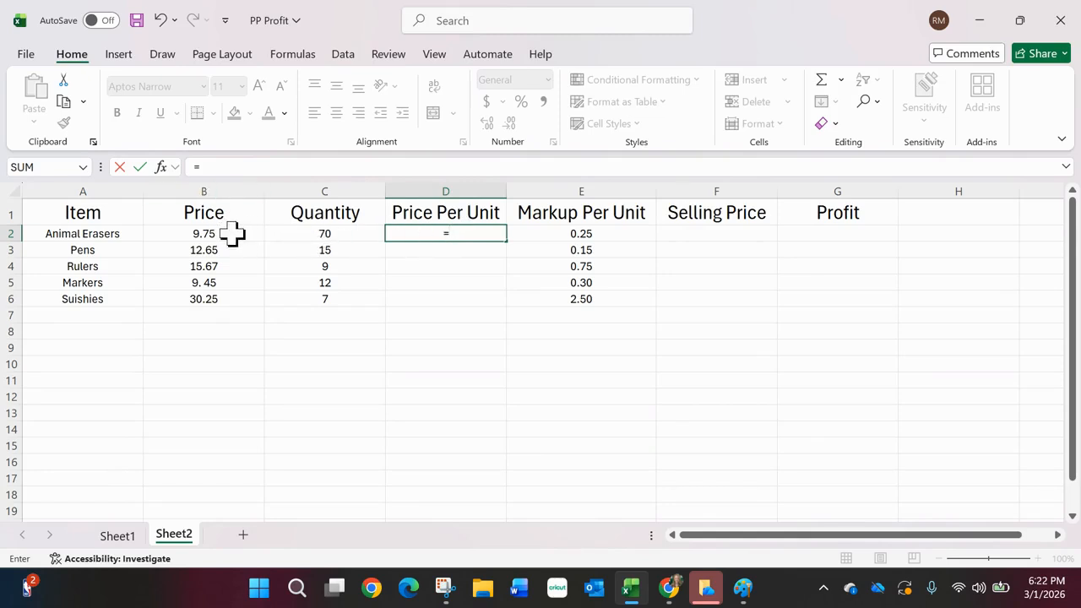
click(432, 236)
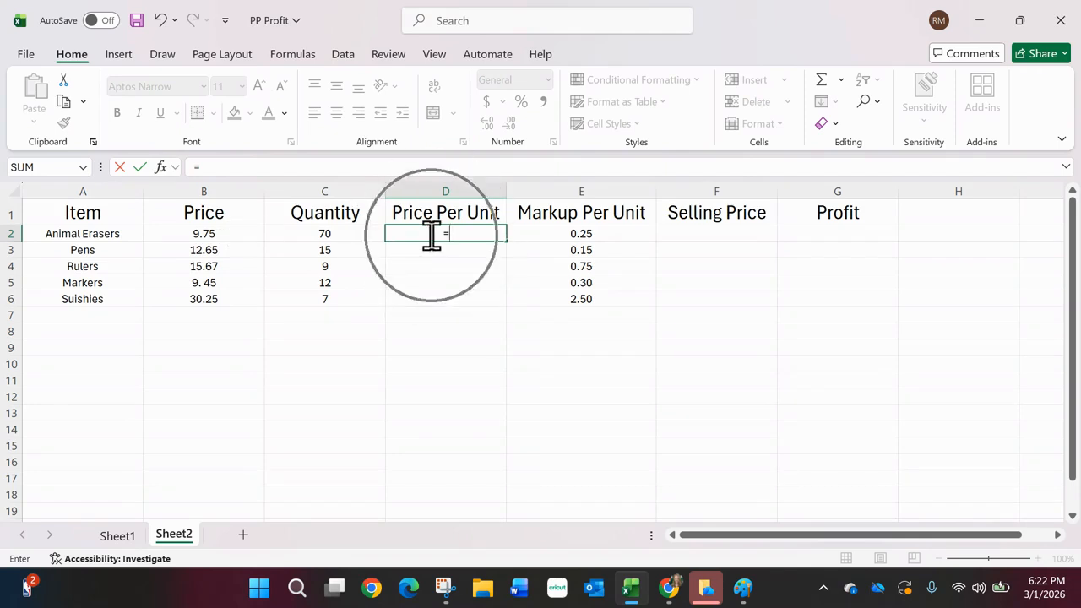
click(234, 237)
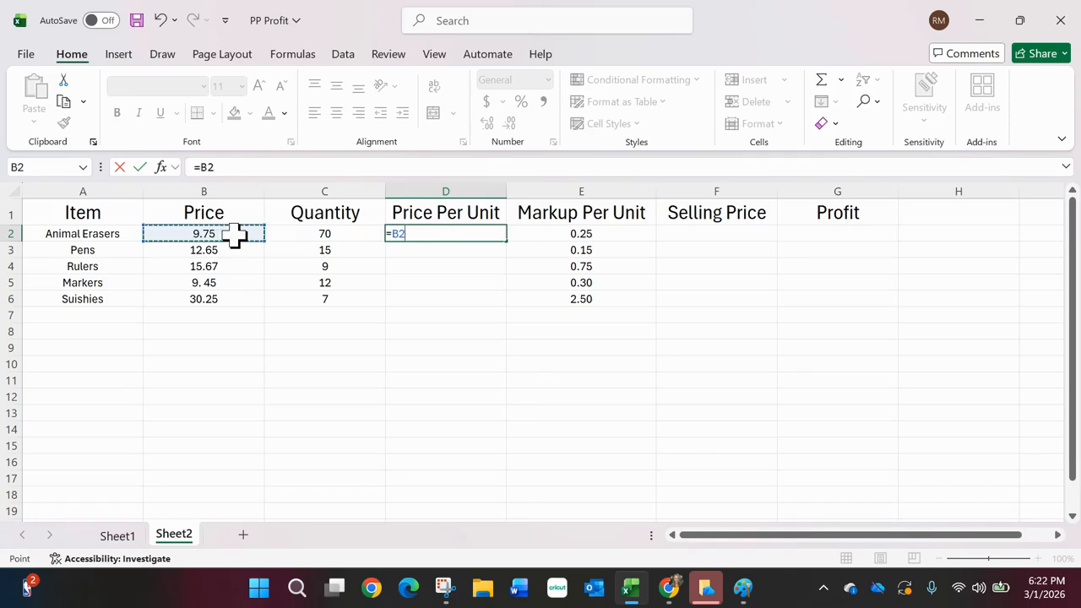
text(/)
key(ctrl)
key(ctrl)
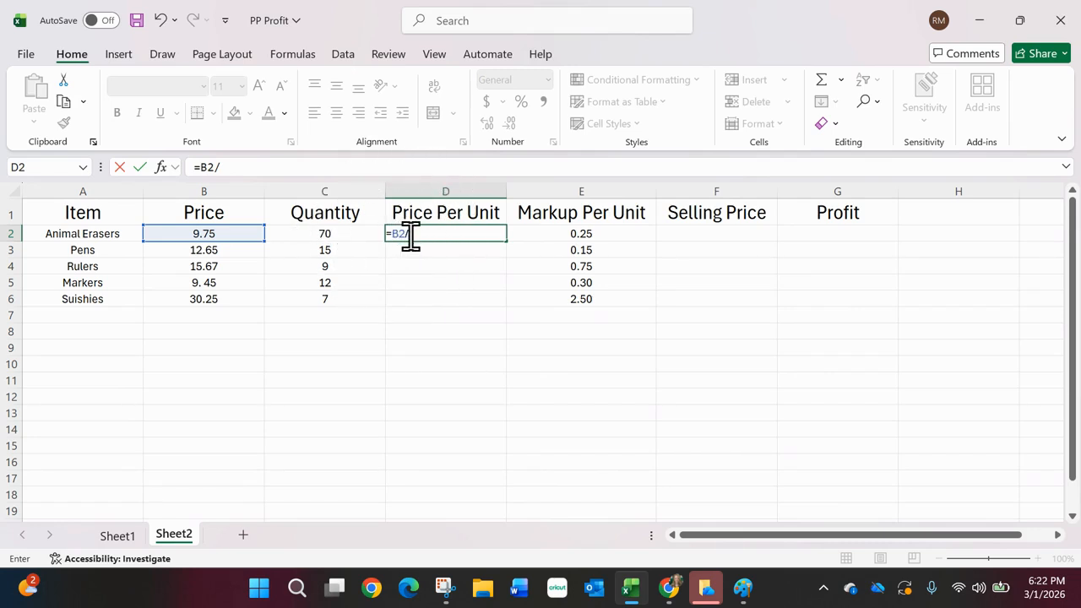
click(344, 236)
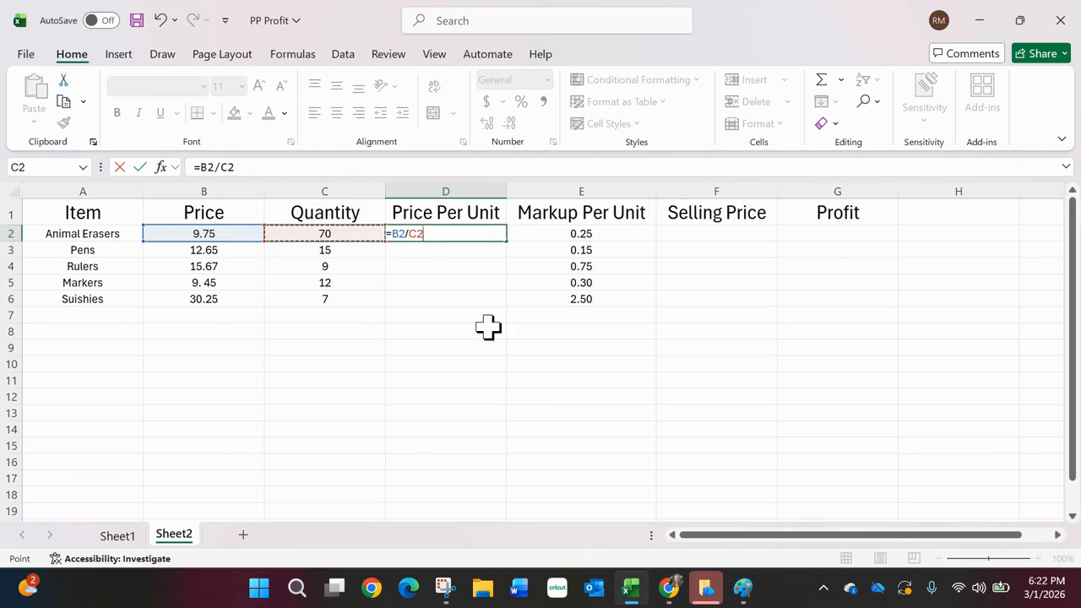
key(Return)
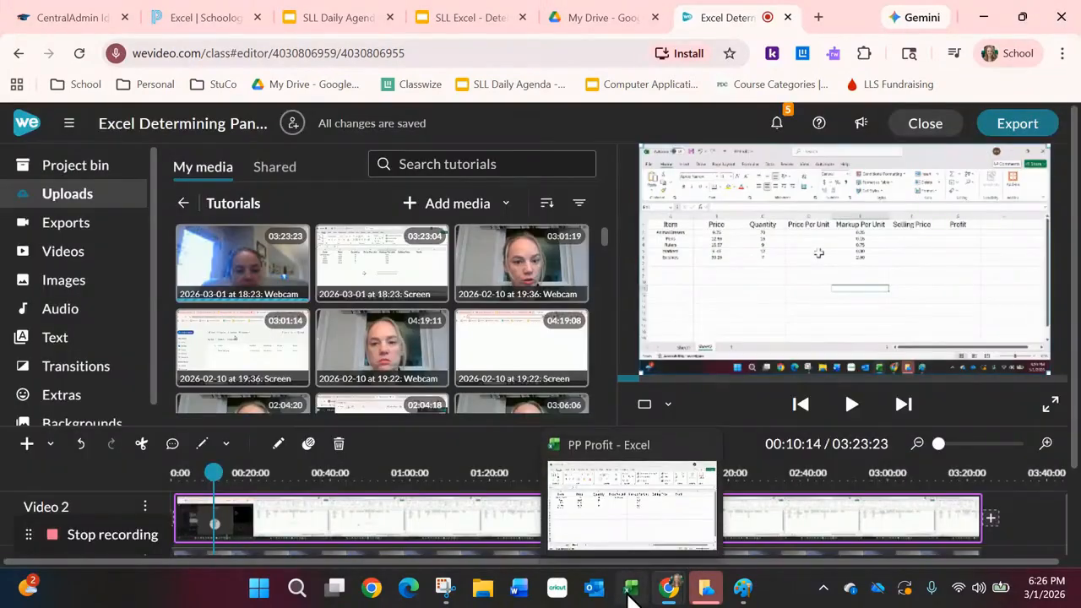
Step: Switch to the PP Profit workbook in Excel and apply the dollar Accounting number format to the whole Price Per Unit column
click(629, 591)
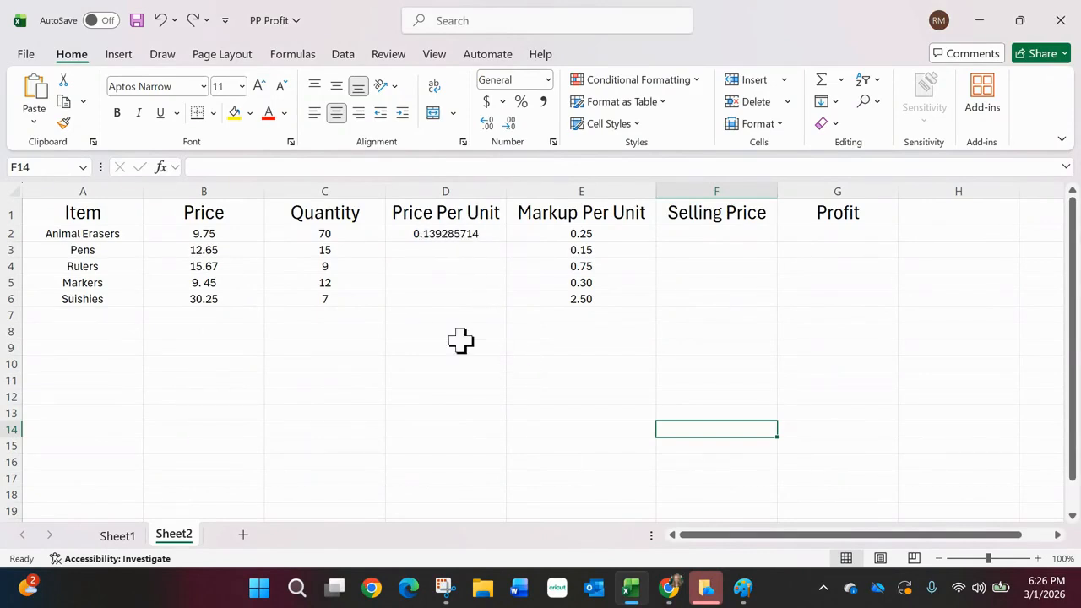
click(448, 184)
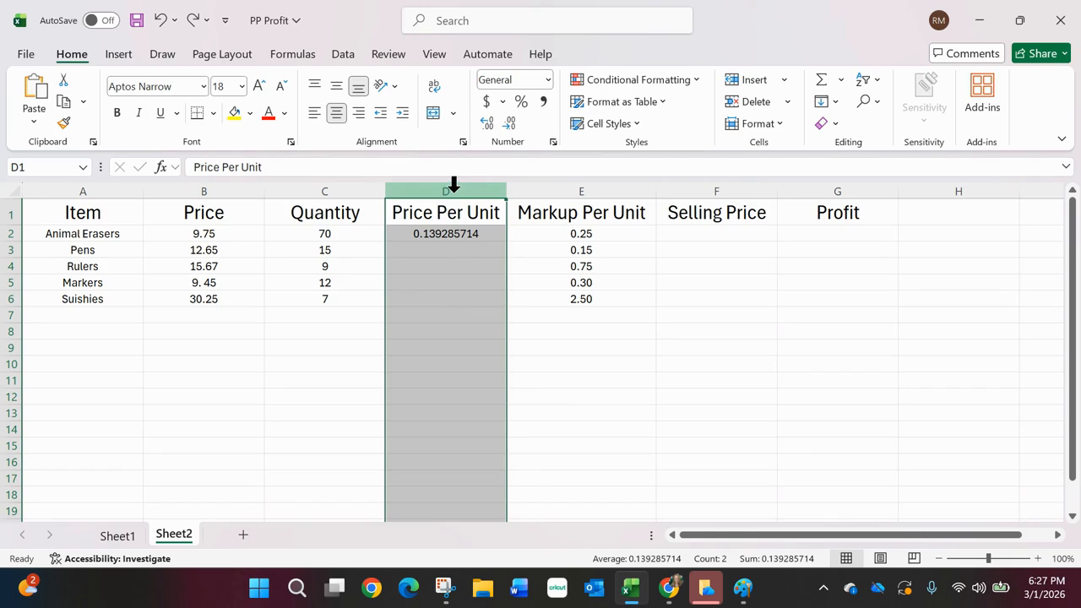
click(487, 102)
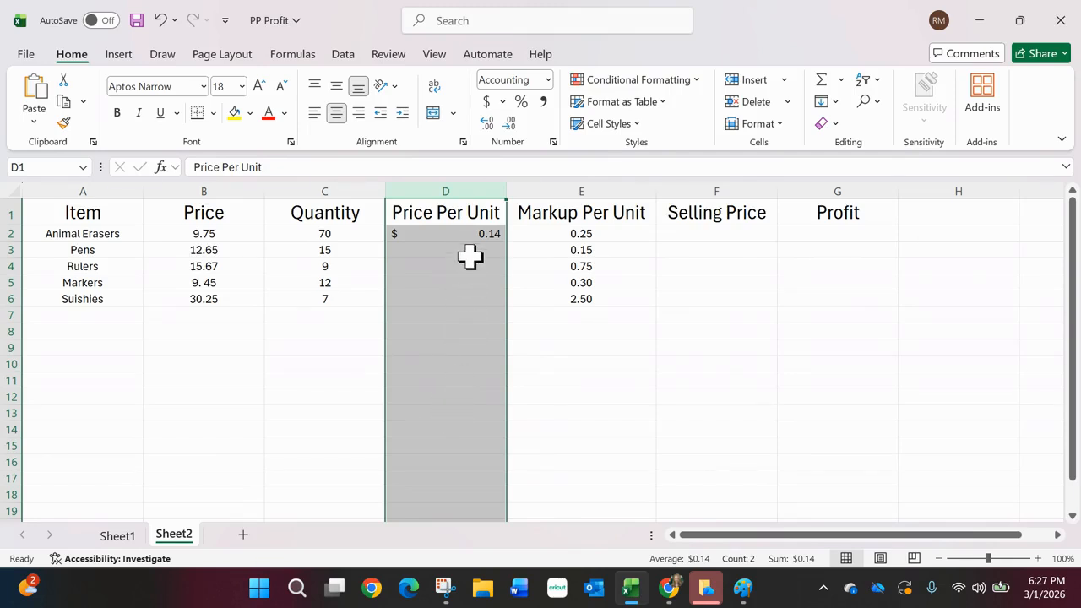
Step: Enter the formula =B3/C3 in cell D3 to calculate the price per unit for Pens
click(471, 249)
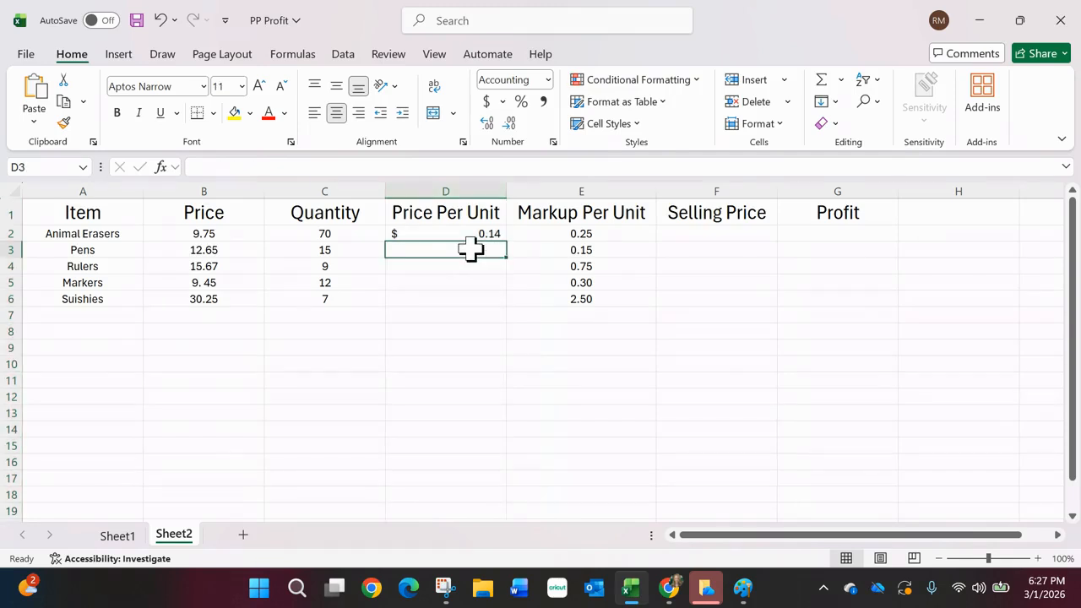
key(ctrl)
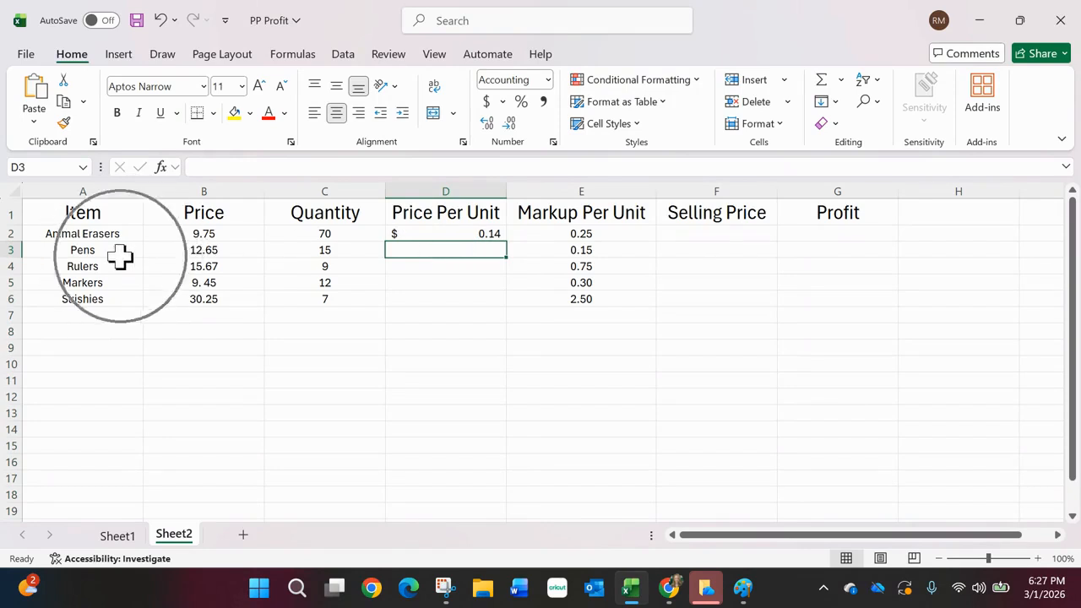
key(ctrl)
key(ctrl)
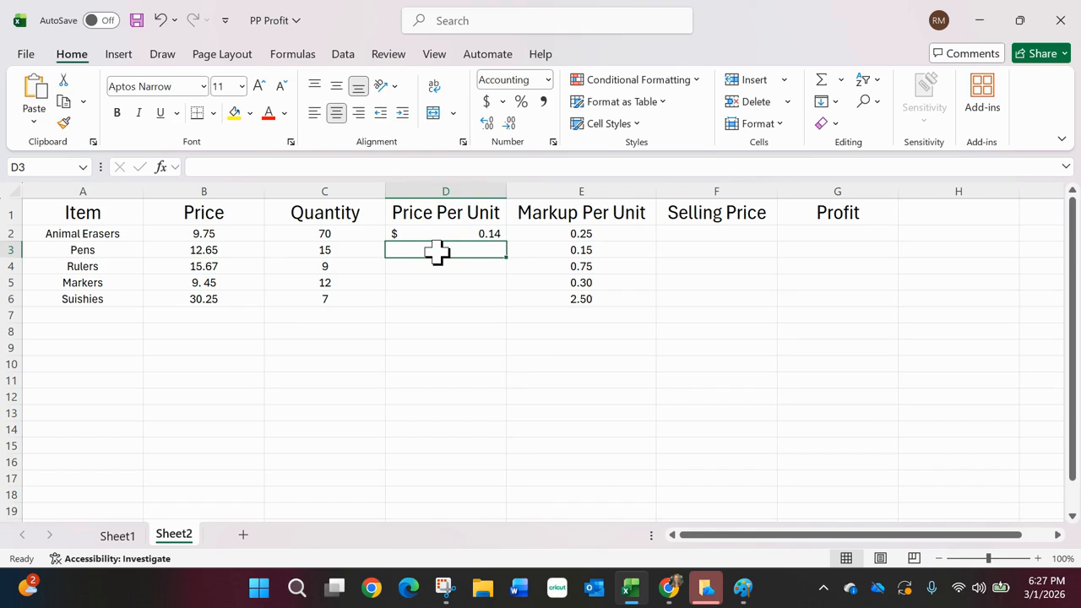
text(=)
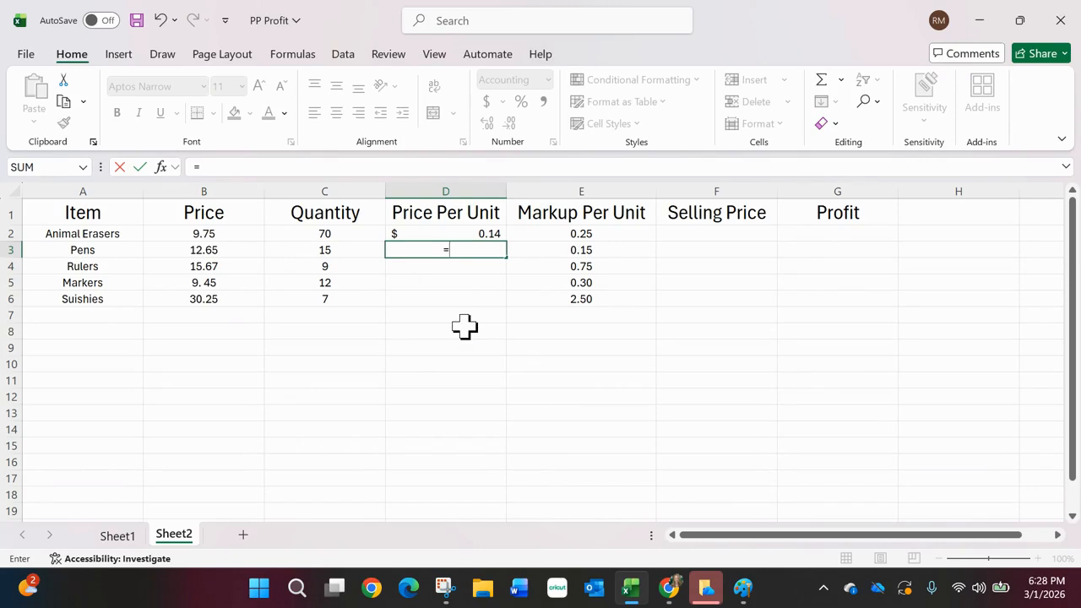
text(B3/)
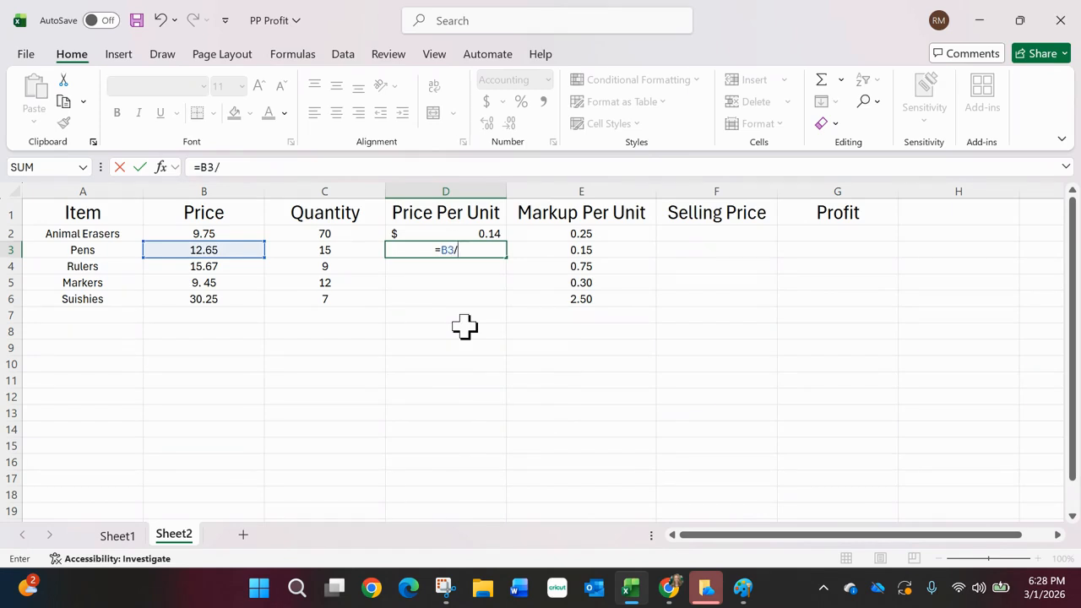
text(C3)
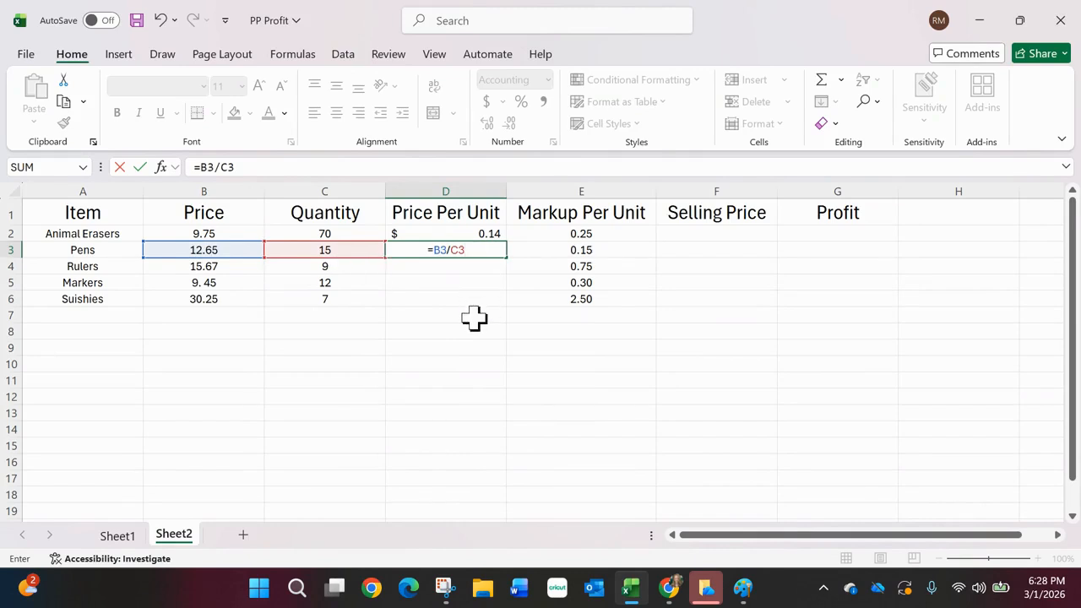
key(Return)
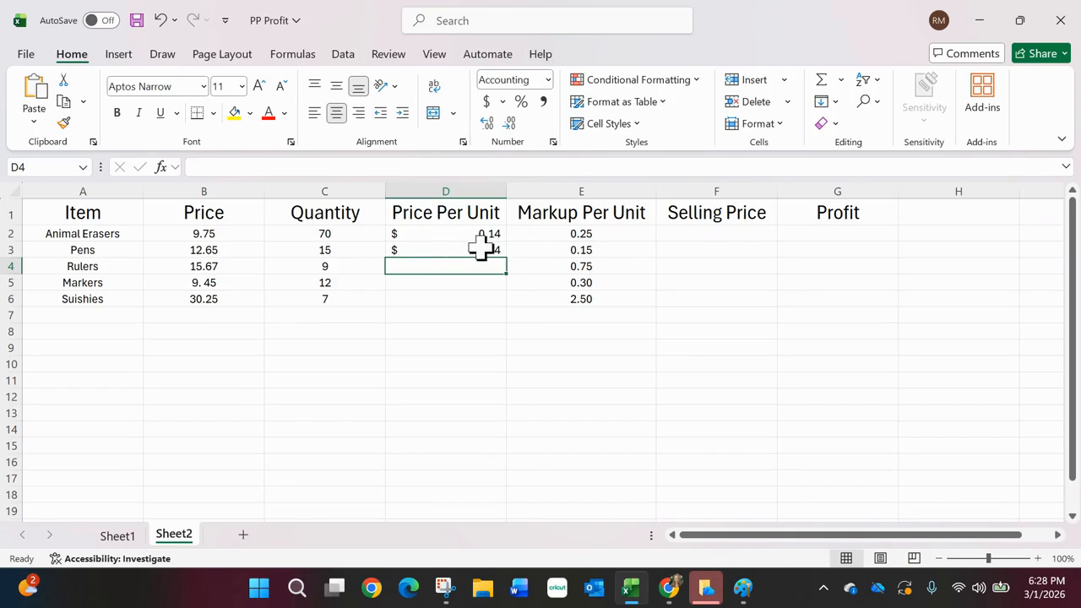
Step: Narrow the Price Per Unit column until its amounts no longer fit, and widen it again just enough to show them
drag(507, 188, 414, 204)
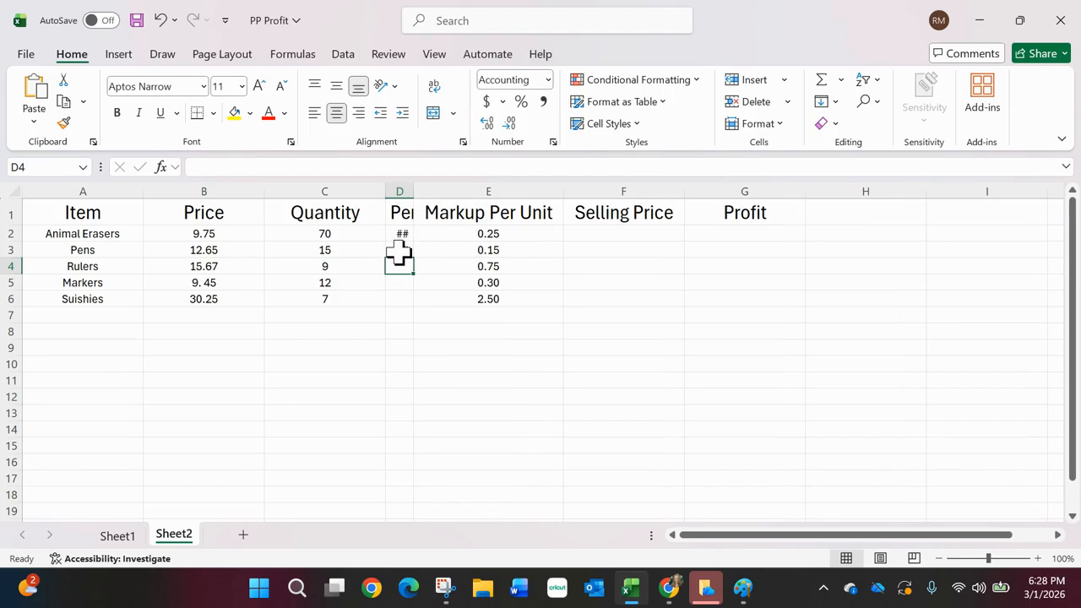
key(ctrl)
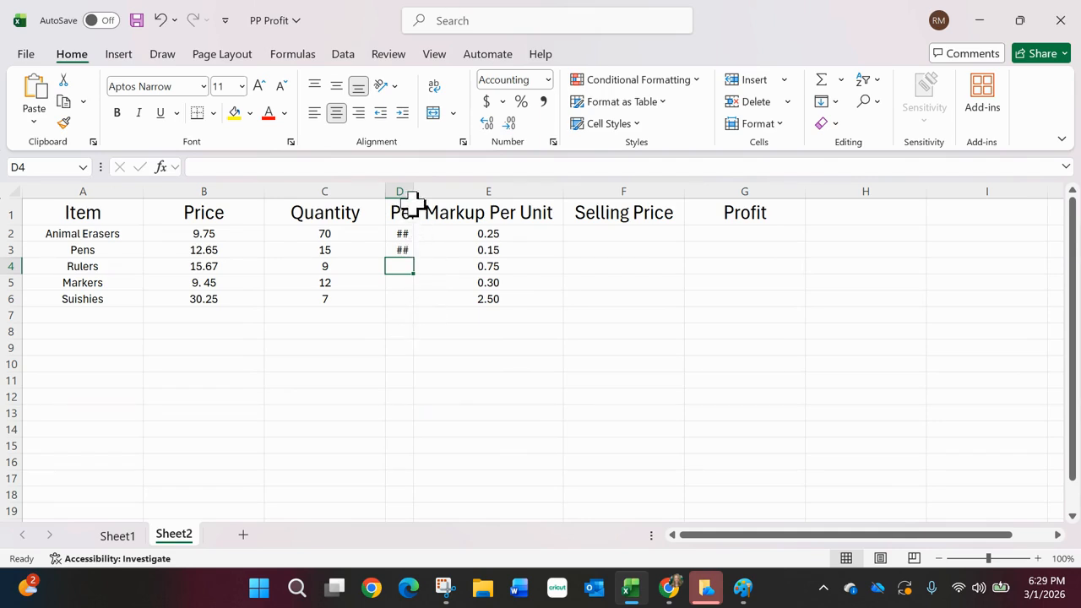
key(ctrl)
key(ctrl)
key(ctrl)
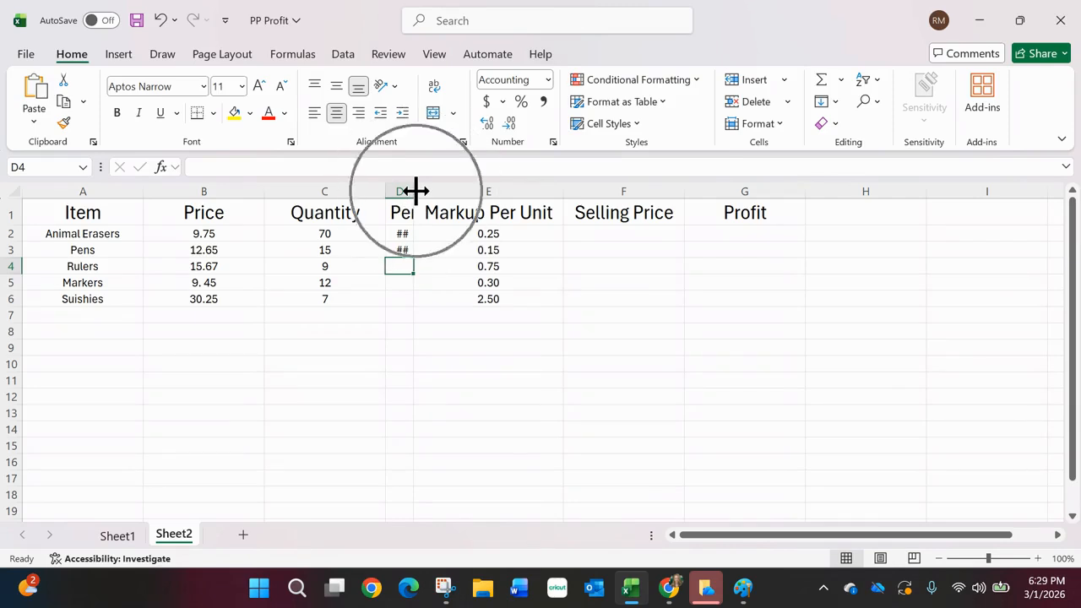
key(ctrl)
key(ctrl)
key(ctrl)
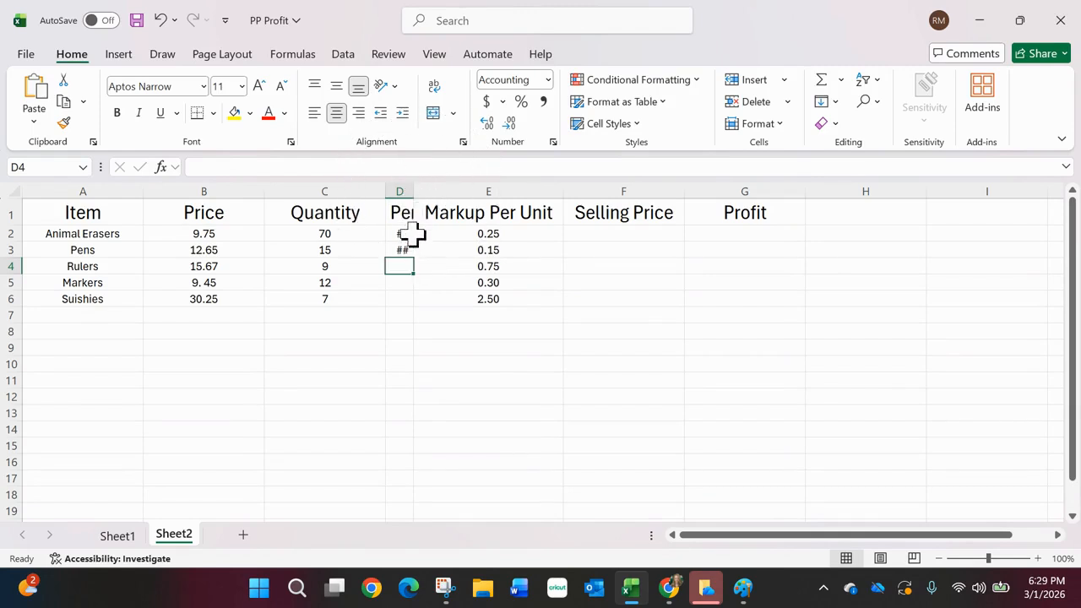
key(ctrl)
key(ctrl)
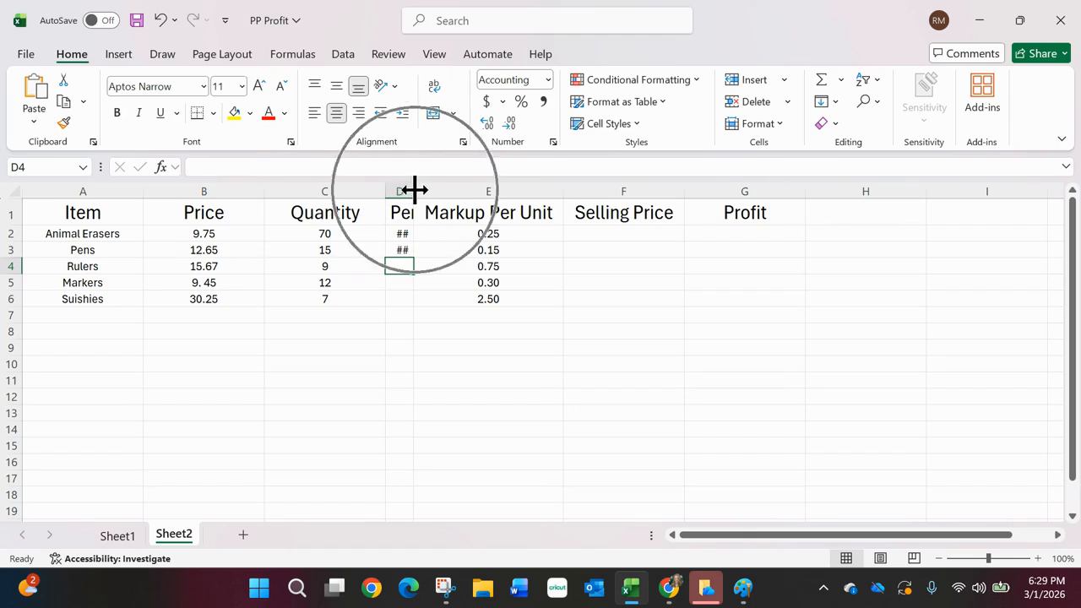
key(ctrl)
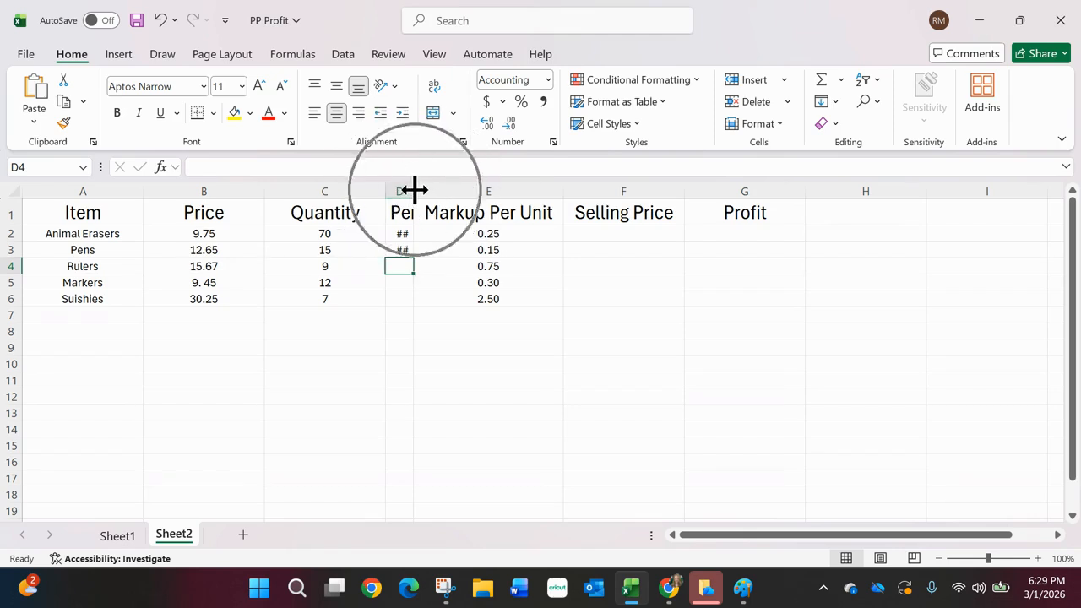
key(ctrl)
key(ctrl)
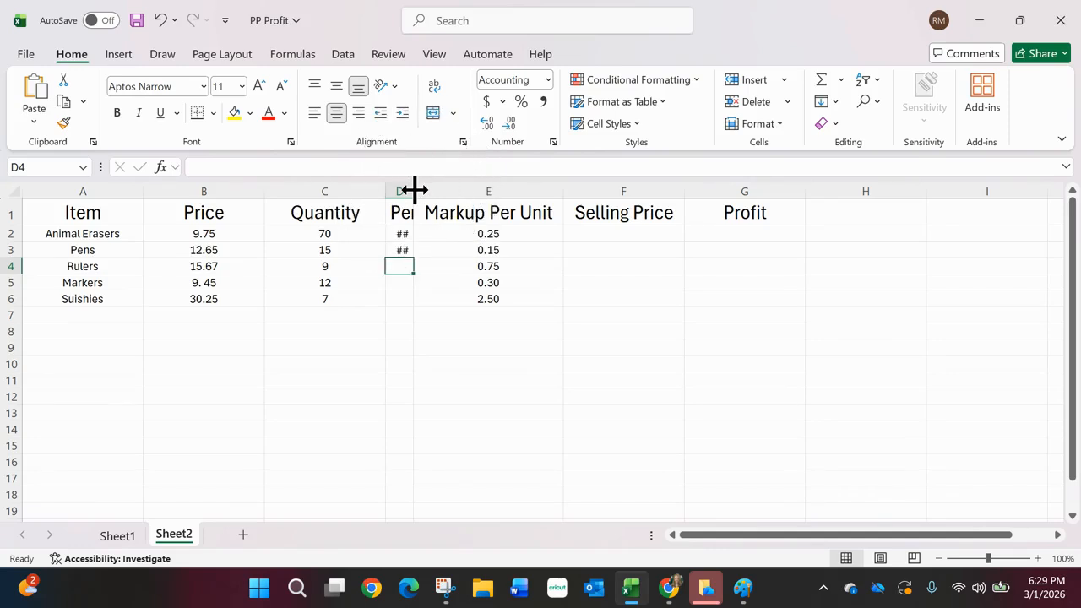
drag(414, 189, 442, 189)
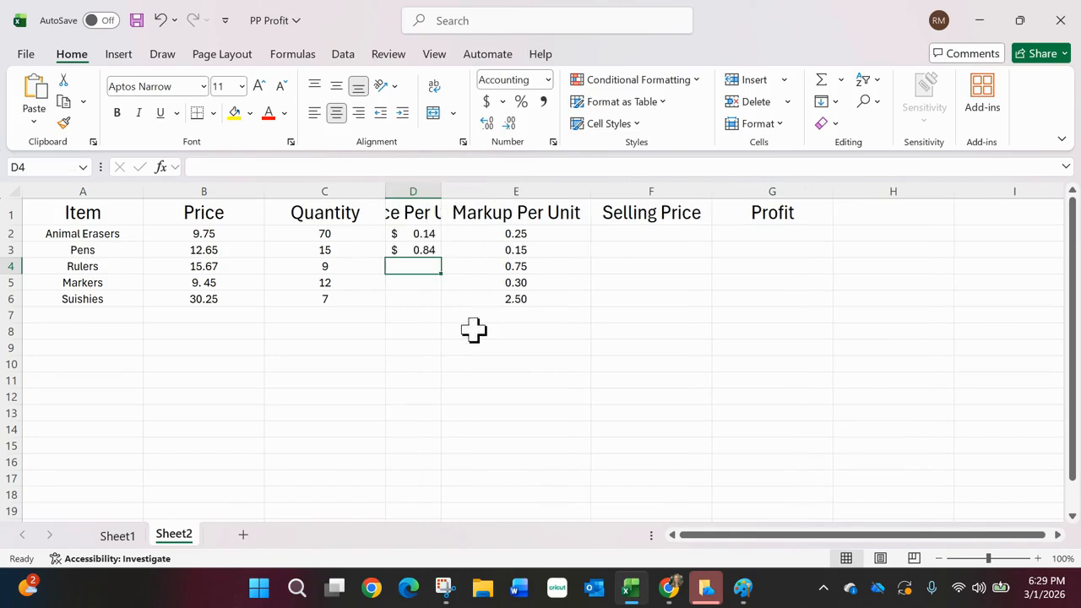
Step: Review the price-per-unit formulas in cells D3 and D2 and the cells still to fill, D4 through D6
click(424, 249)
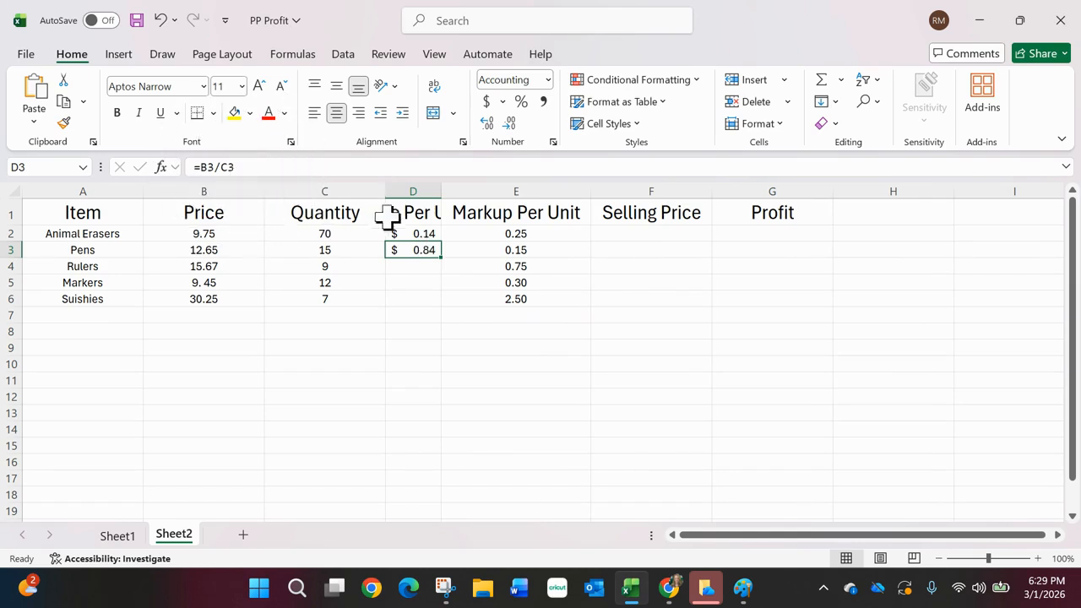
click(415, 237)
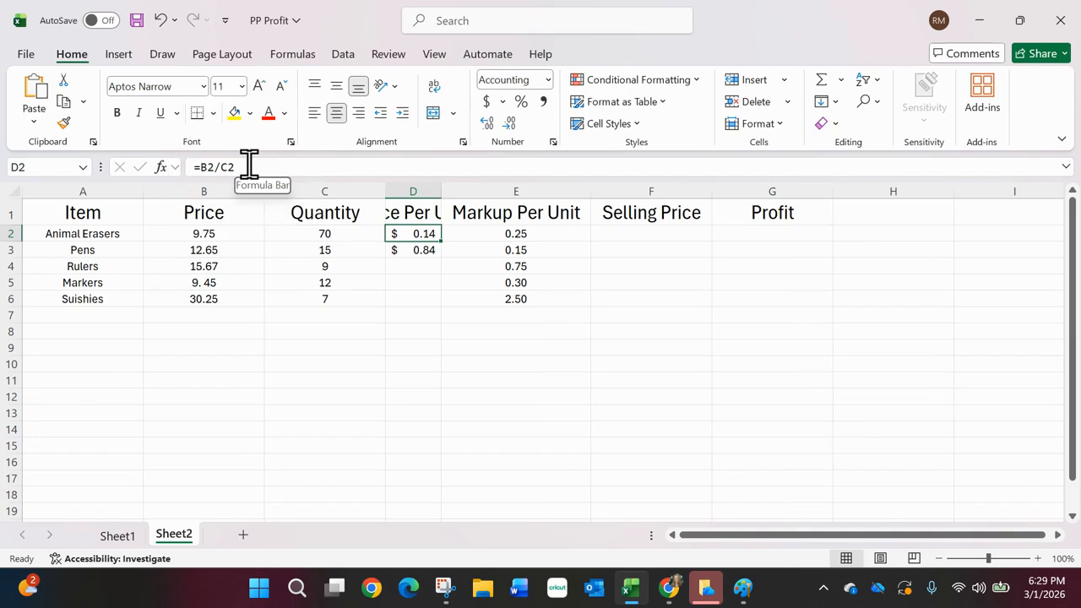
click(421, 269)
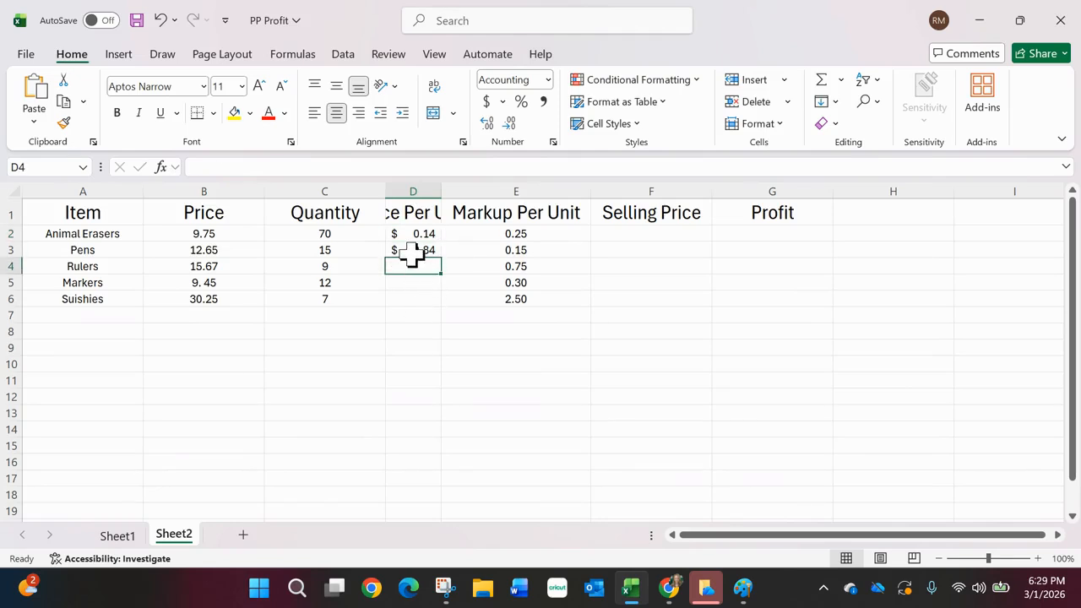
click(411, 282)
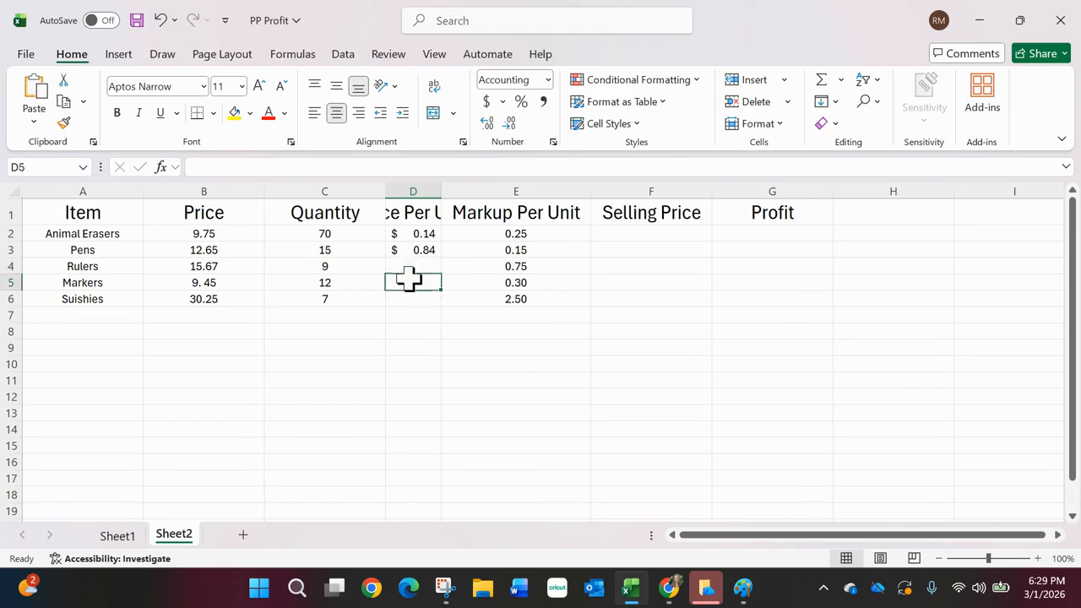
click(407, 303)
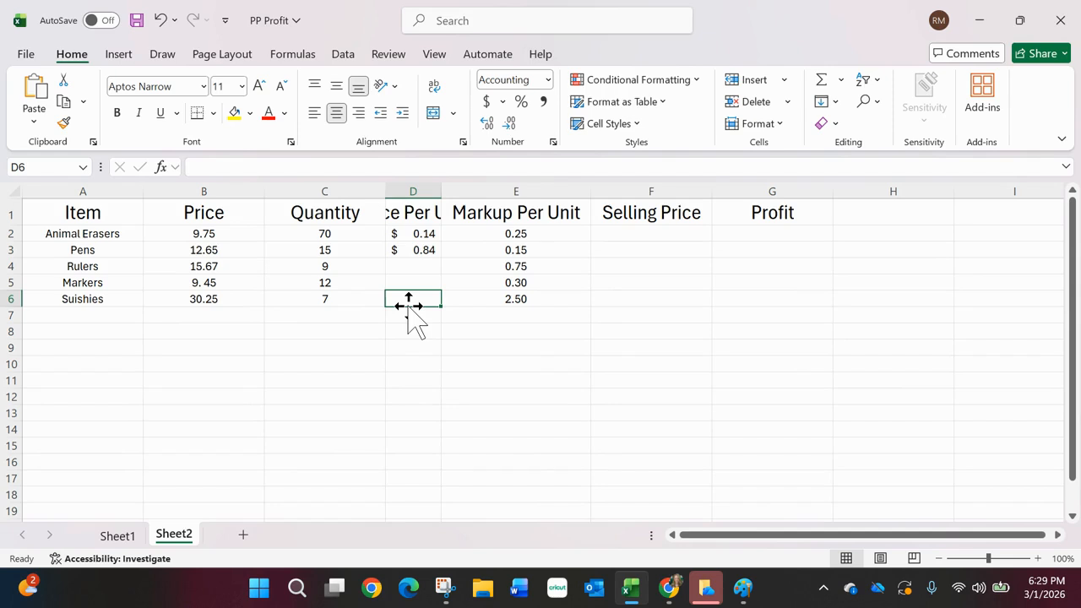
mouse_move(671, 585)
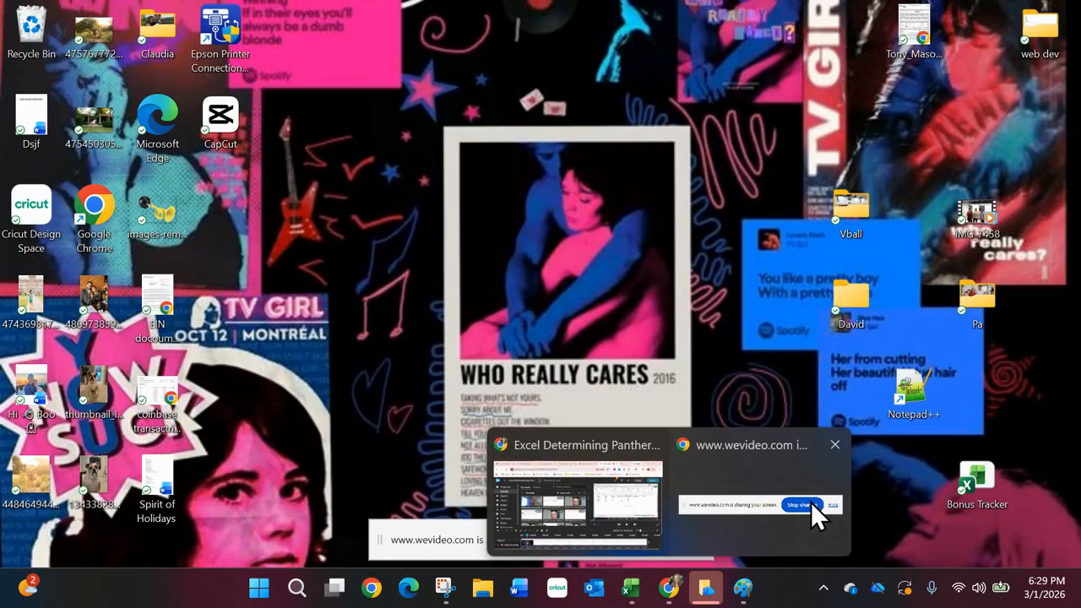
click(812, 505)
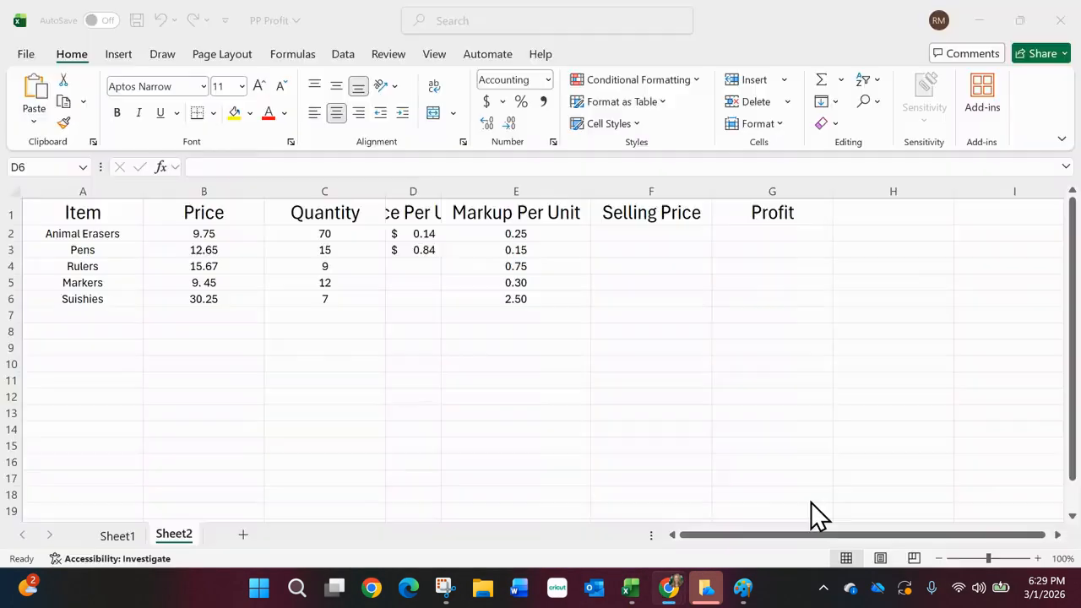